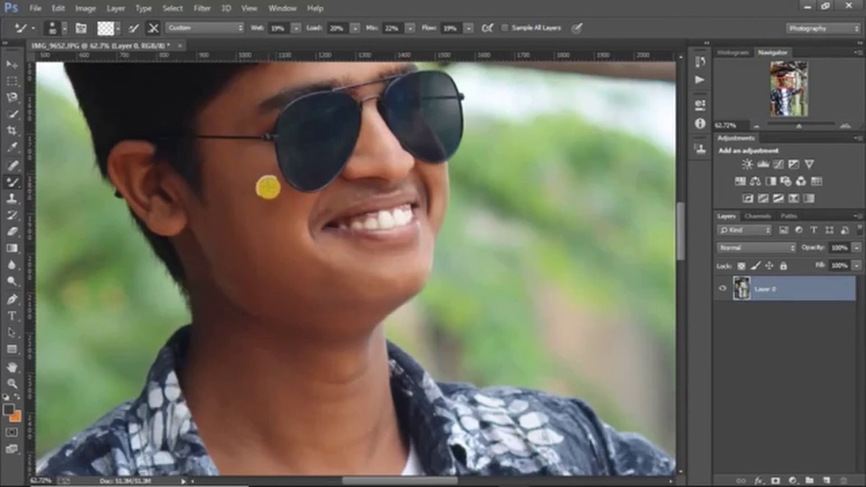
Step: Switch from the Mixer Brush to the Brush tool with 19% opacity and 17% flow
scroll(281, 251, down, 1)
scroll(281, 251, down, 5)
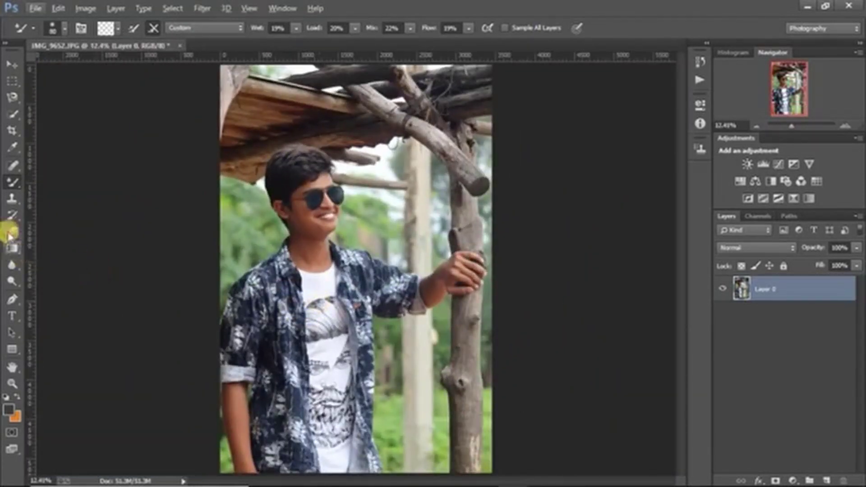
click(12, 186)
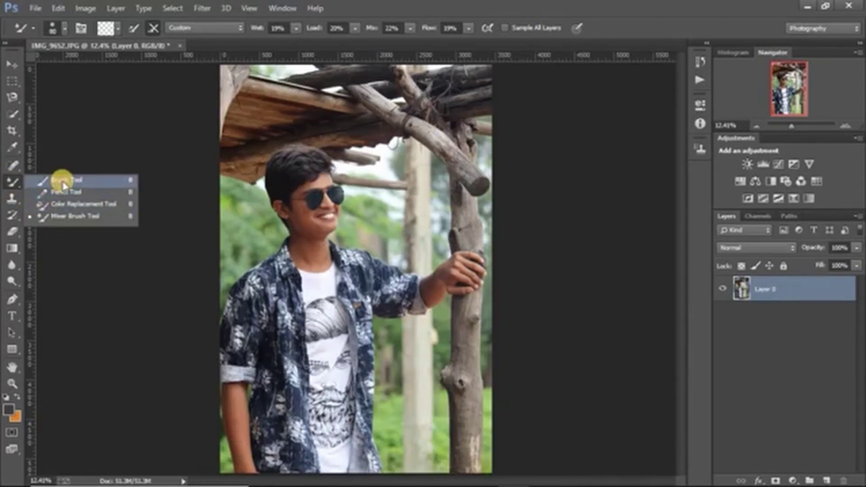
click(63, 180)
click(267, 28)
drag(269, 41, 212, 39)
click(349, 28)
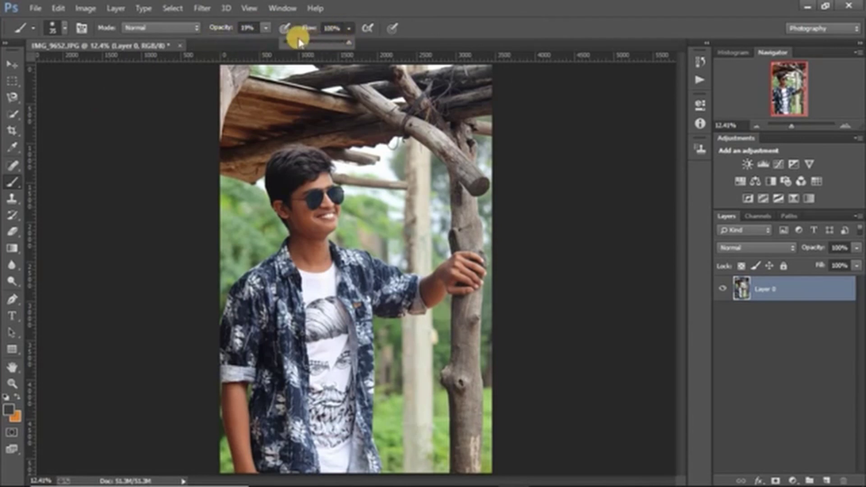
click(295, 42)
Step: Sample the skin tone from the cheek and softly paint over the cheek with a 70 px brush at 0% hardness
click(766, 286)
scroll(315, 219, up, 6)
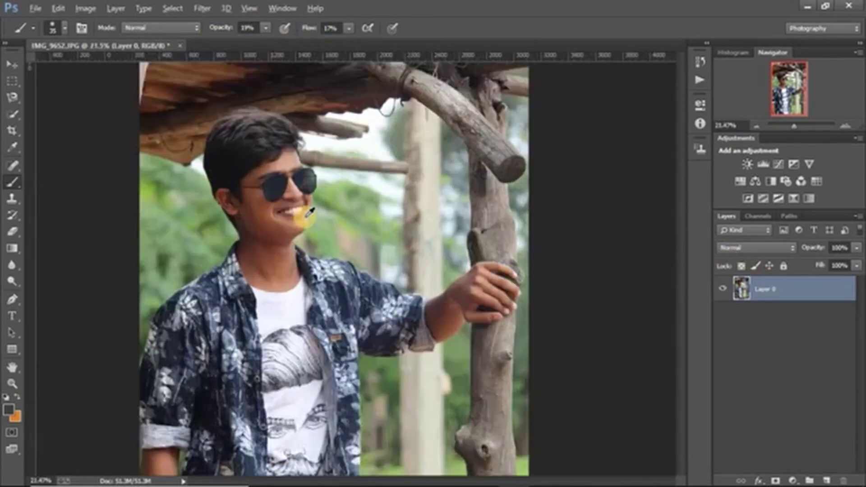
scroll(228, 200, up, 4)
alt+click(262, 226)
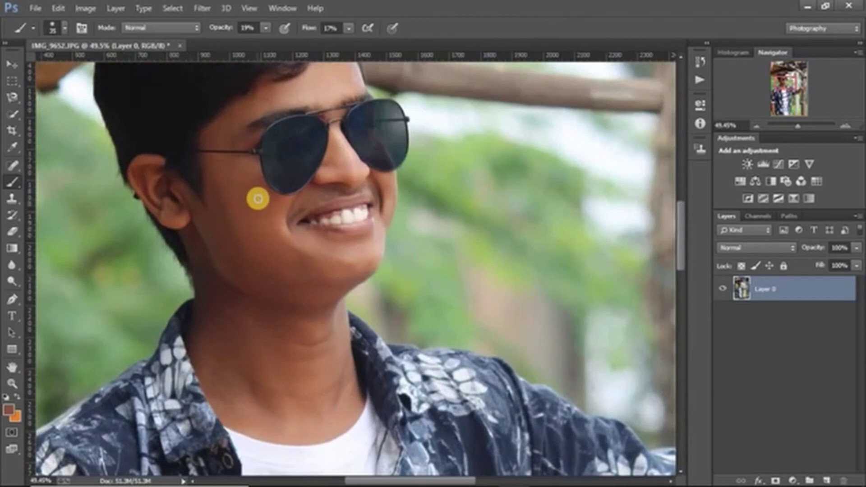
click(64, 29)
click(95, 68)
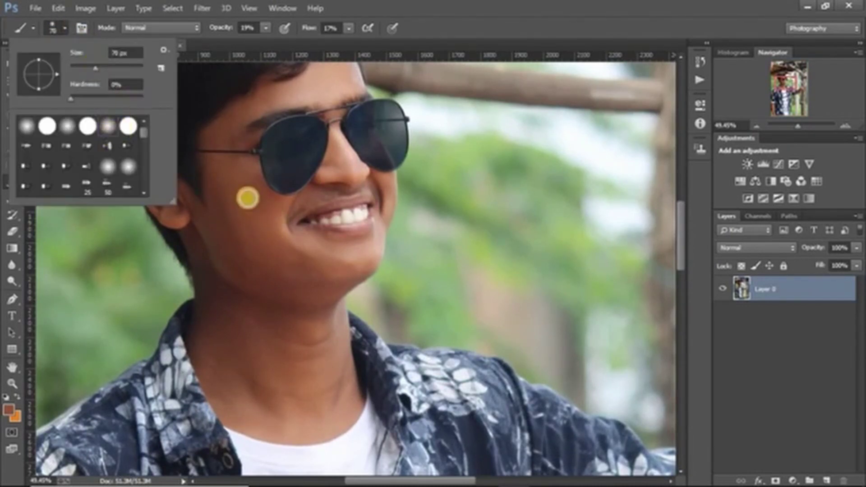
click(248, 198)
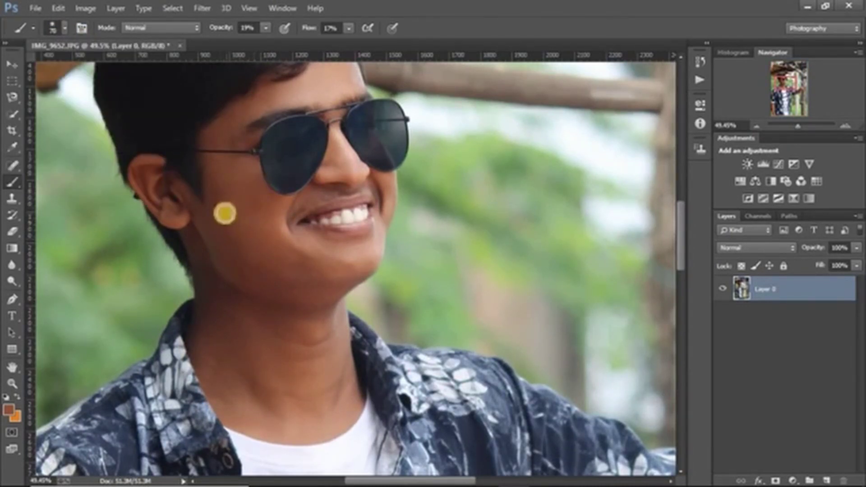
scroll(286, 250, down, 1)
scroll(286, 244, down, 3)
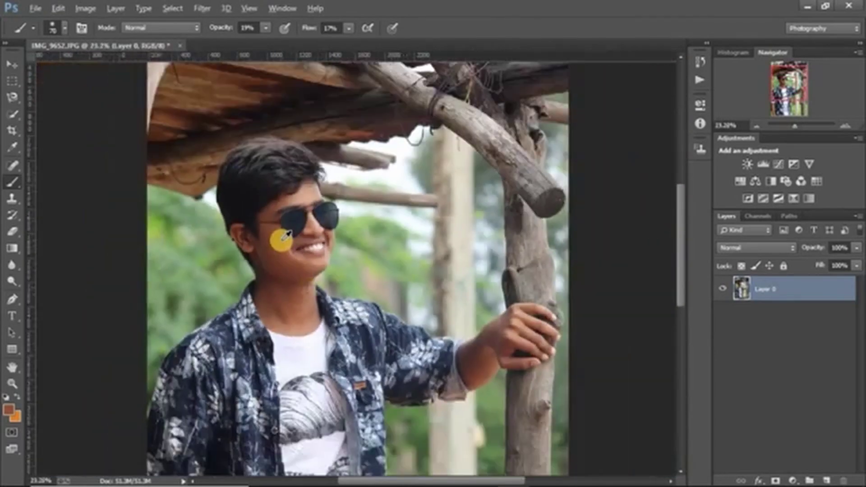
scroll(280, 236, up, 3)
scroll(282, 257, down, 3)
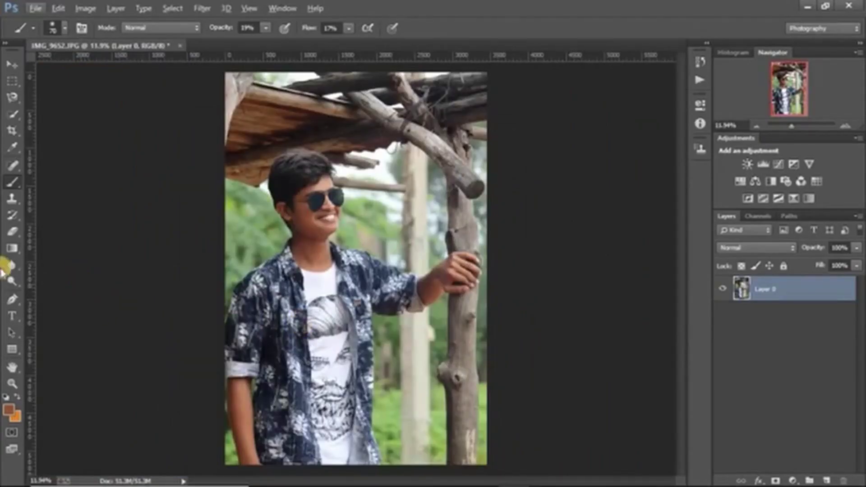
Step: Take up the Dodge tool with the Midtones range and 16% exposure for the skin areas
click(12, 281)
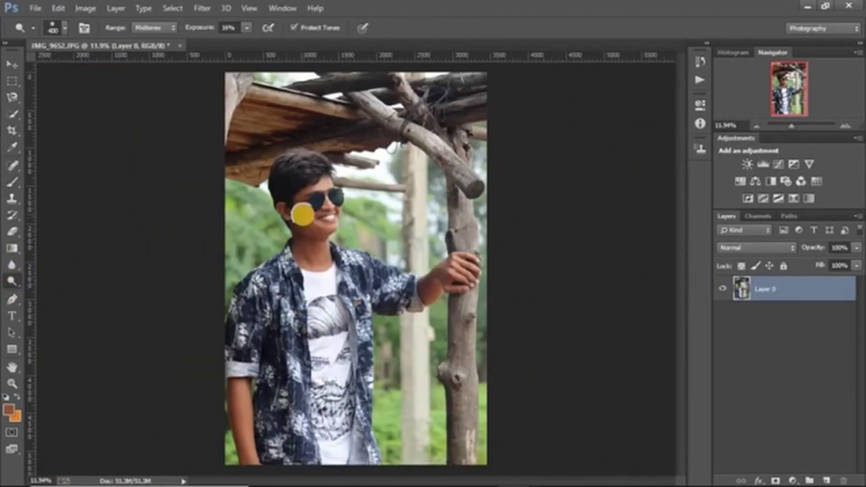
key(bracketleft)
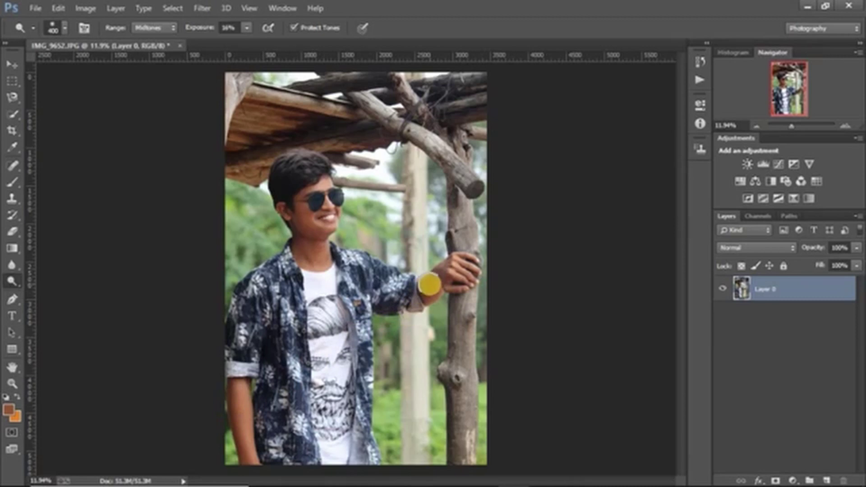
Step: Start the Camera Raw Filter on the photo and set Shadows +28, Blacks -39, Clarity +34 and Vibrance +9
click(12, 66)
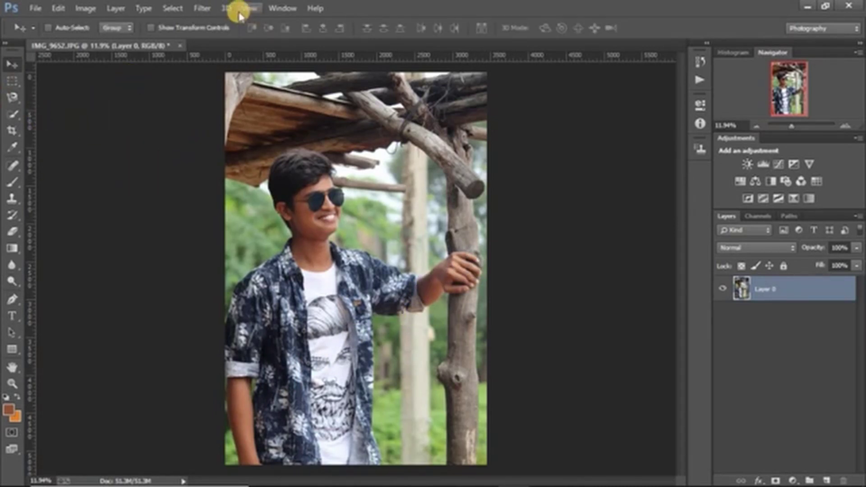
click(202, 9)
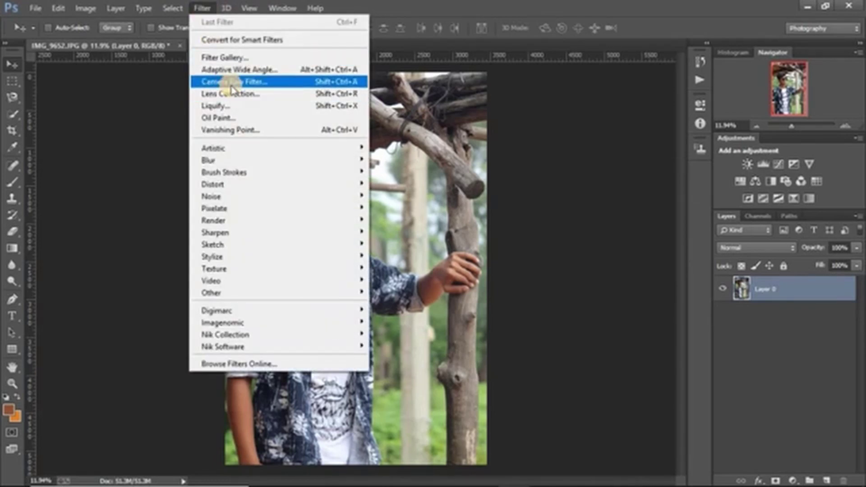
click(232, 83)
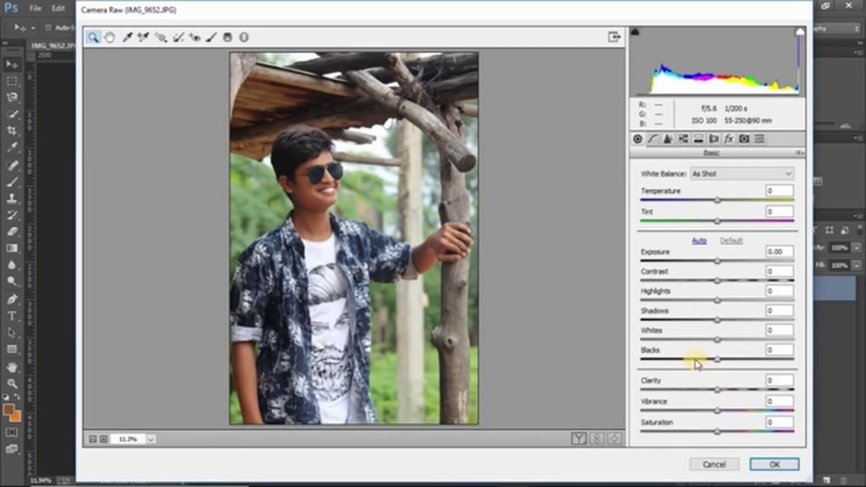
mouse_move(697, 364)
mouse_down()
mouse_move(676, 354)
mouse_move(690, 358)
mouse_up()
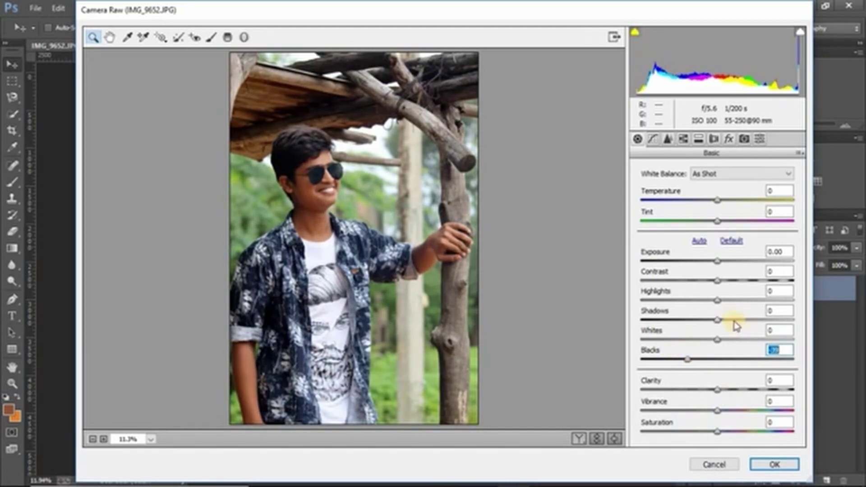
drag(737, 322, 740, 321)
drag(732, 390, 745, 390)
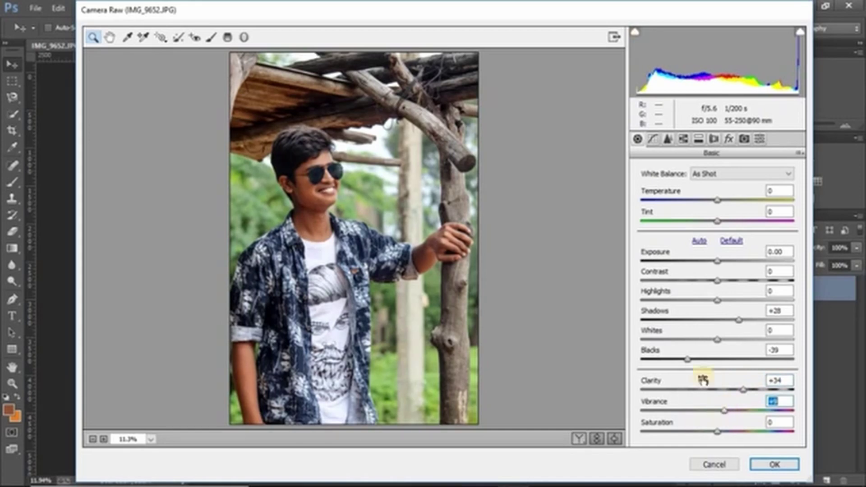
Step: Fine-tune the Whites, Highlights, Contrast and white balance Tint in the basic Camera Raw adjustments
mouse_move(708, 342)
mouse_down()
mouse_move(742, 339)
mouse_move(721, 345)
mouse_up()
drag(717, 300, 724, 281)
mouse_move(716, 220)
mouse_down()
mouse_move(715, 227)
mouse_move(717, 205)
mouse_move(724, 209)
mouse_up()
Step: Turn the green foliage golden by setting the Yellows hue to -100 and the Greens hue to its minimum
click(682, 138)
click(642, 188)
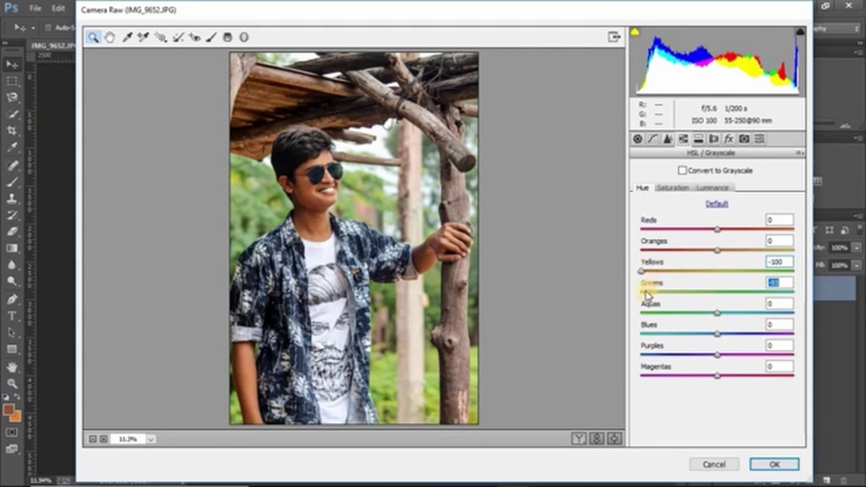
drag(646, 293, 640, 293)
Step: Raise the HSL saturation of Yellows to +73, Greens to +33 and Blues to +55
click(679, 191)
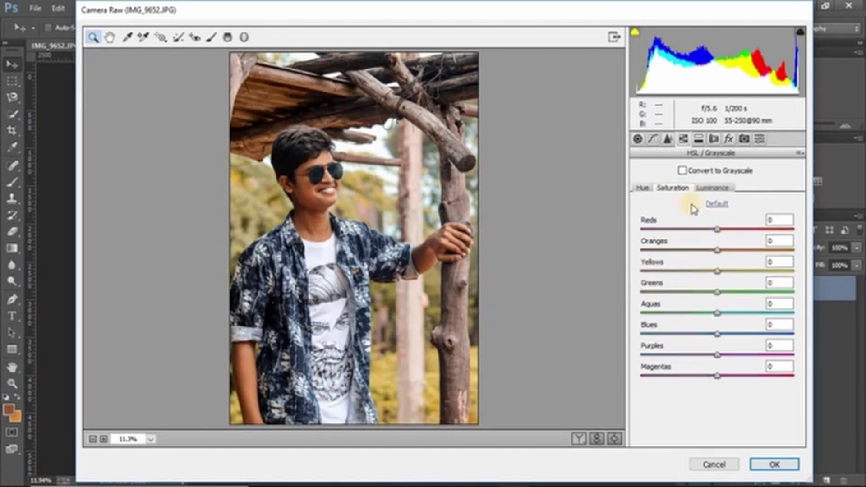
drag(772, 292, 732, 293)
click(772, 272)
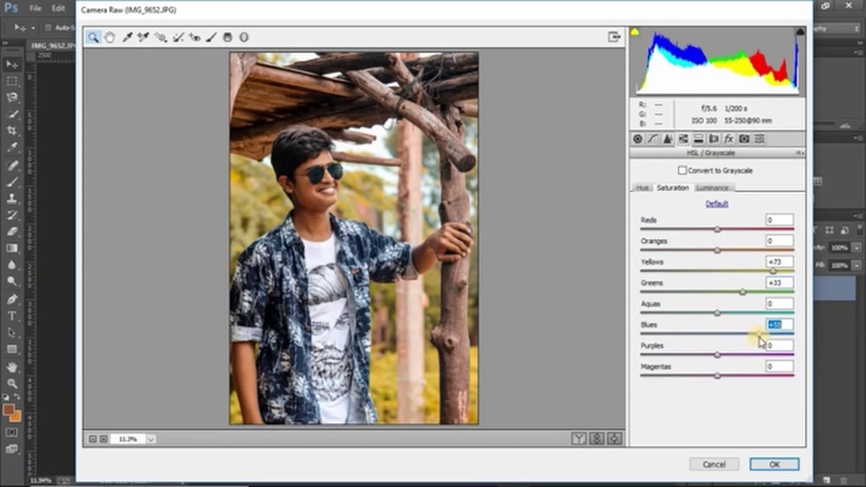
Step: Set the HSL luminance of Reds to +25, Oranges to +10 and Blues to -18
click(721, 188)
mouse_move(709, 333)
mouse_down()
mouse_move(699, 333)
mouse_move(771, 336)
mouse_move(681, 336)
mouse_move(736, 336)
mouse_move(708, 336)
mouse_up()
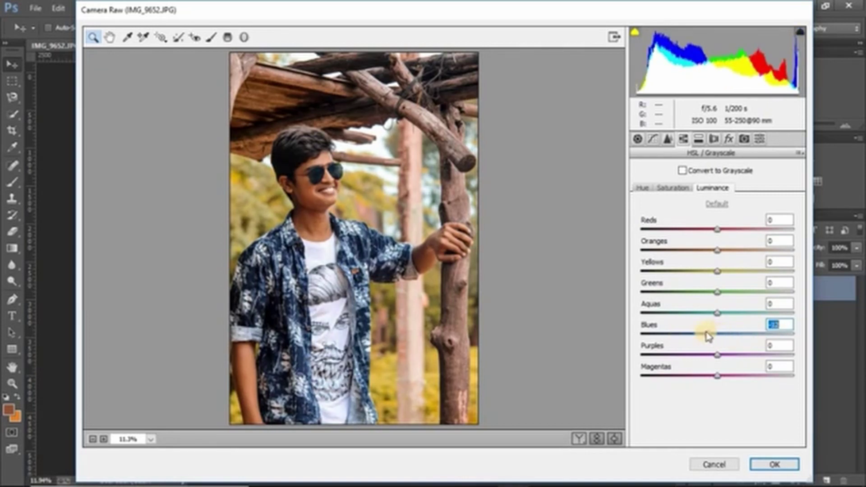
mouse_move(725, 253)
mouse_down()
mouse_move(747, 258)
mouse_move(739, 261)
mouse_move(730, 235)
mouse_move(737, 241)
mouse_up()
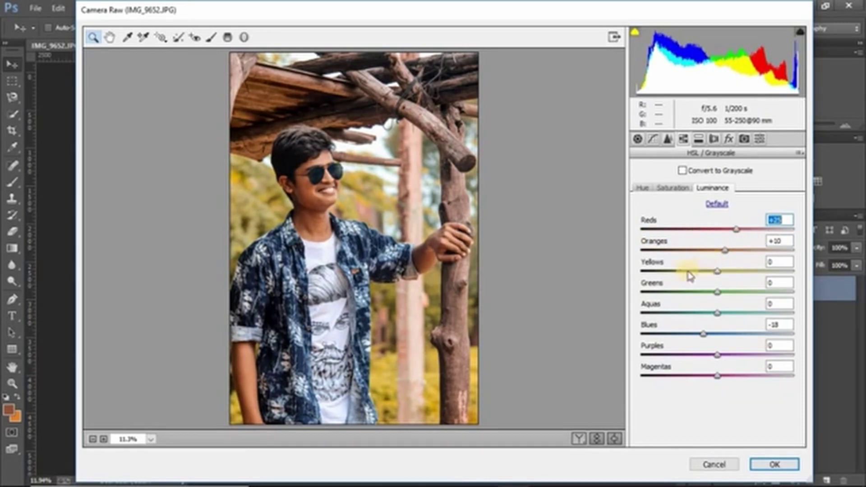
Step: Calibrate the camera colors with Green Primary hue -5 and saturation +11, and Blue Primary hue -9 and saturation +2
click(743, 138)
mouse_move(717, 338)
mouse_down()
mouse_move(727, 341)
mouse_move(713, 322)
mouse_move(720, 324)
mouse_up()
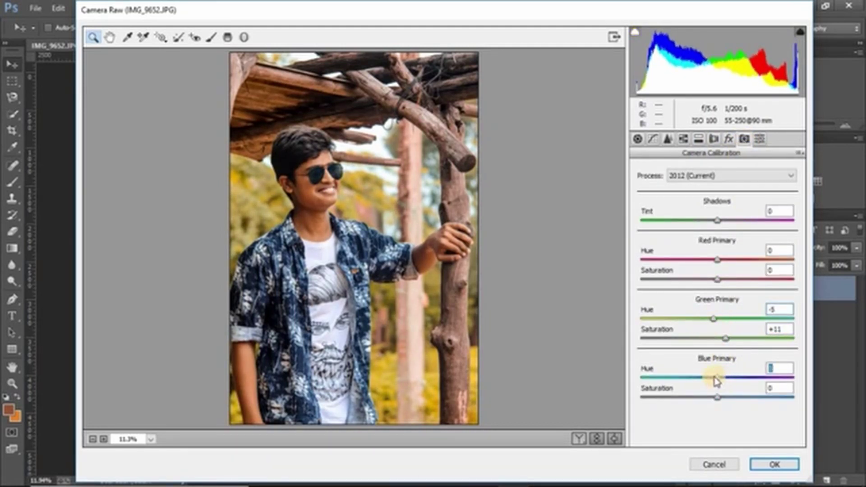
drag(724, 398, 722, 398)
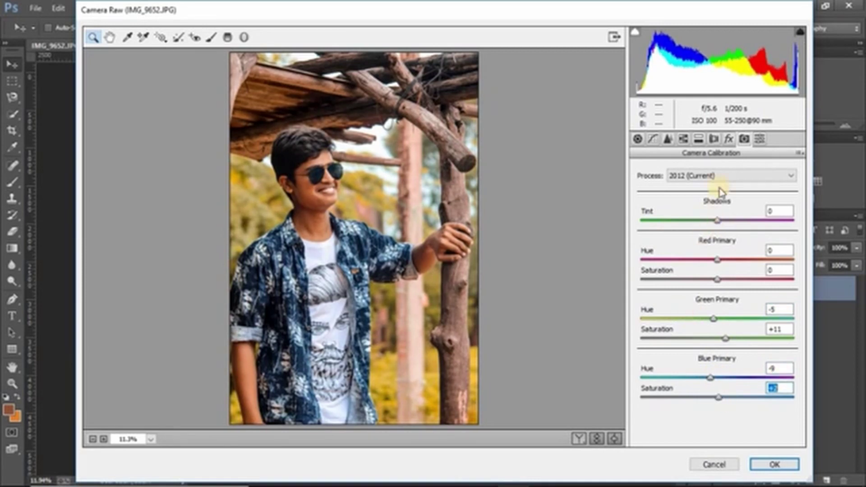
Step: Darken the photo's edges with a post-crop vignette and apply the Camera Raw adjustments
click(713, 139)
click(728, 139)
drag(706, 301, 687, 306)
click(774, 464)
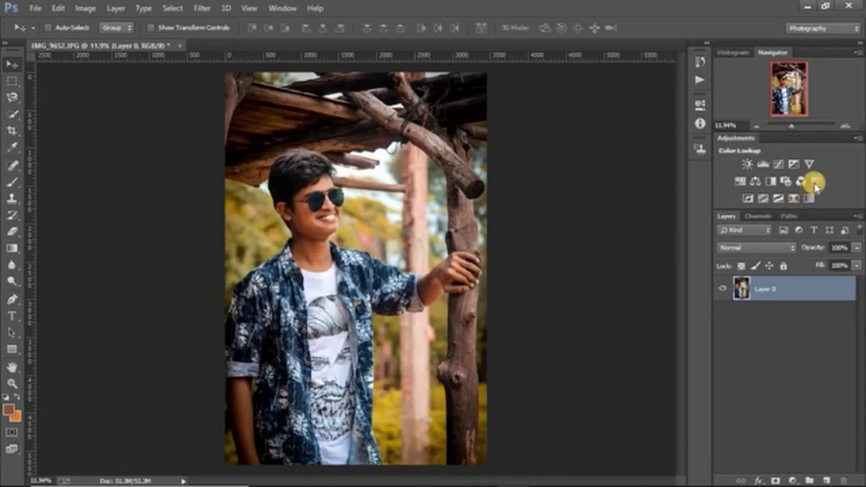
Step: Add a Color Lookup adjustment layer, try several 3DLUT presets and keep one with bright yellows and teal shadows
click(815, 184)
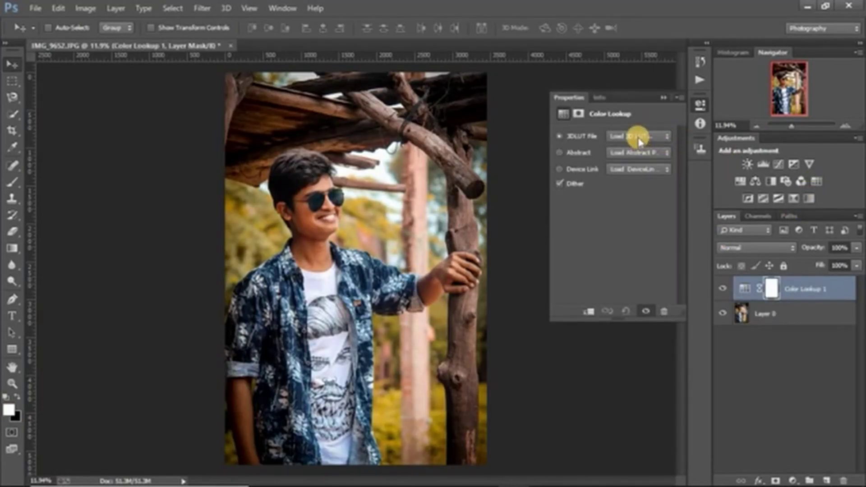
scroll(638, 139, down, 4)
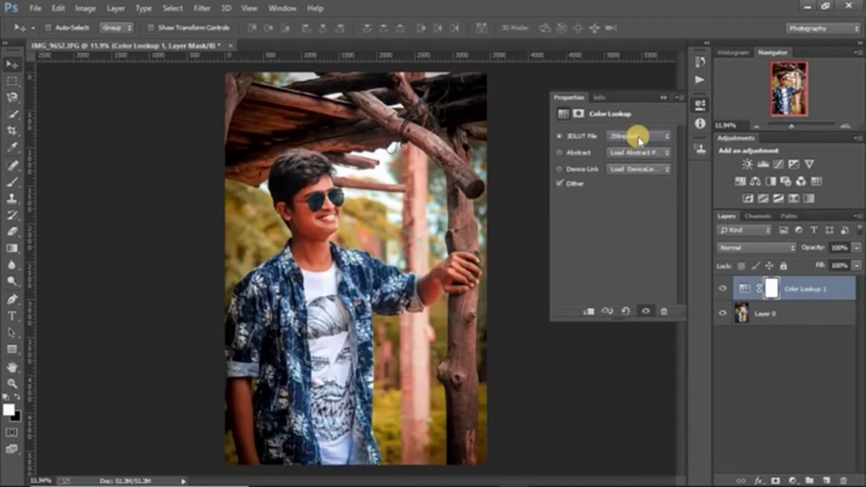
scroll(640, 140, down, 2)
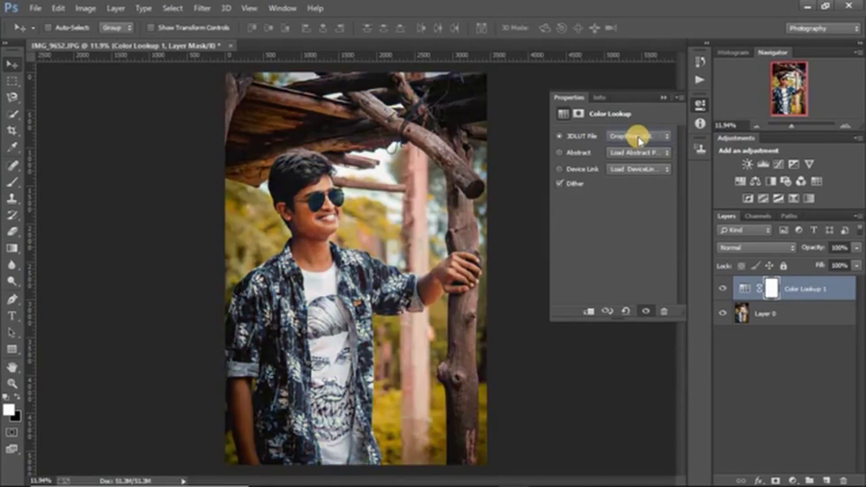
scroll(640, 141, down, 2)
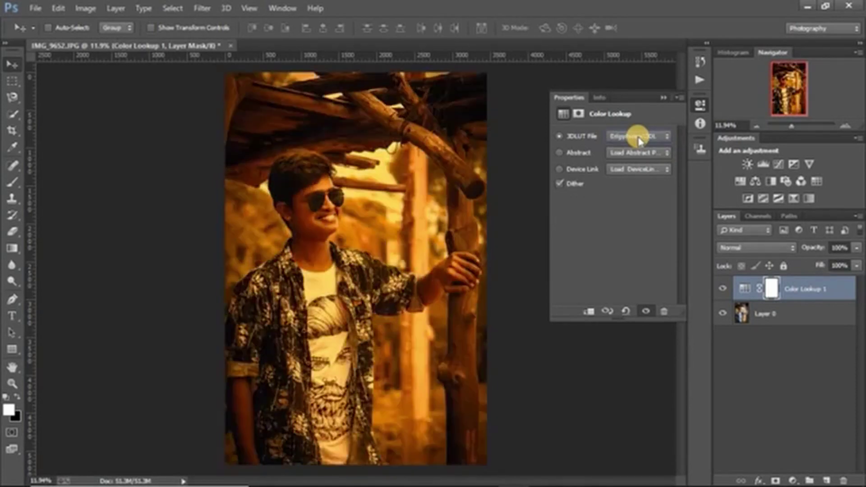
scroll(639, 140, down, 3)
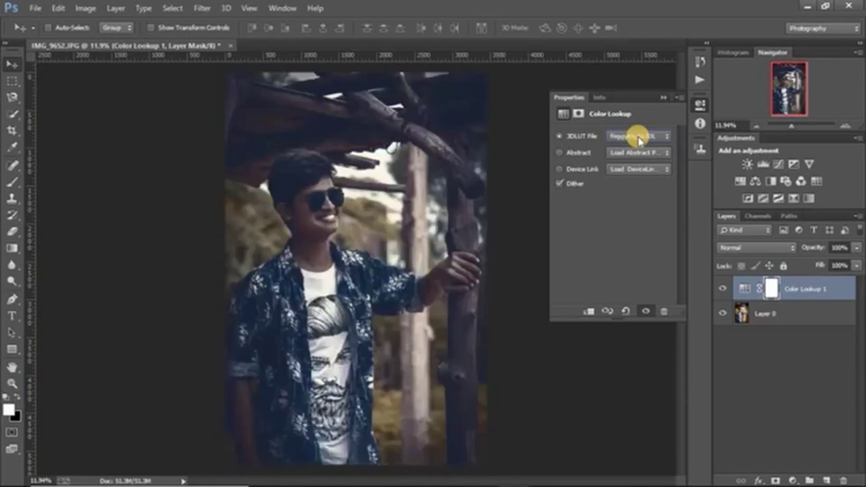
scroll(640, 141, down, 1)
scroll(640, 140, up, 1)
click(663, 97)
Step: Reduce the Color Lookup layer's opacity to 40%
click(854, 248)
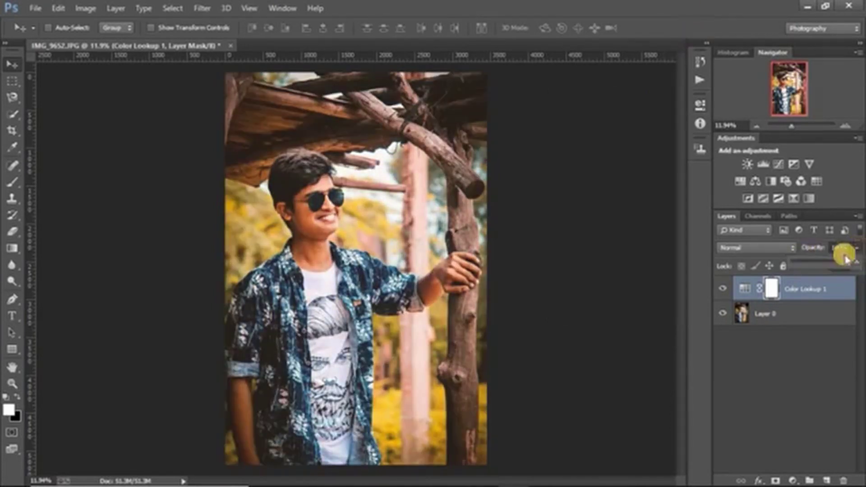
drag(846, 258, 828, 266)
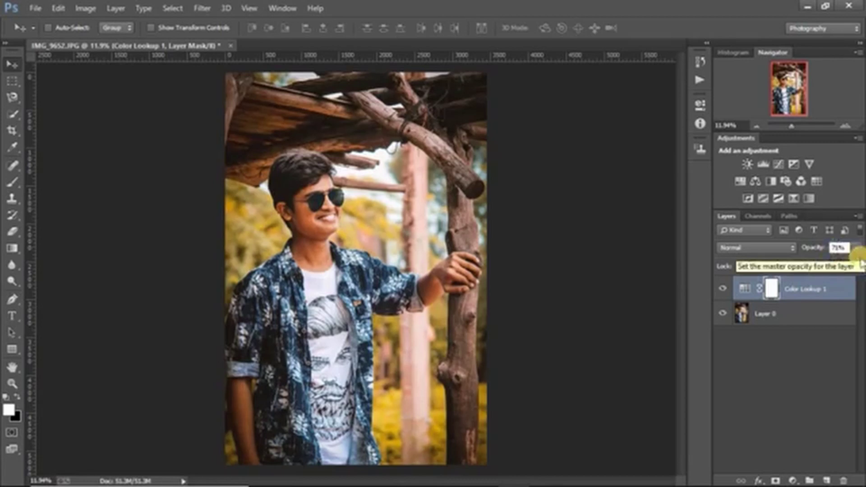
drag(837, 260, 807, 259)
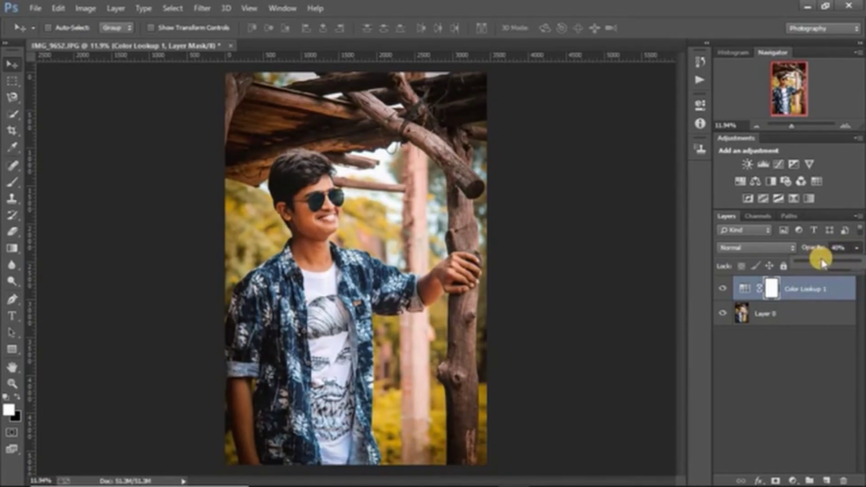
Step: Take up the Gradient tool and choose a light orange foreground color
click(10, 249)
click(8, 408)
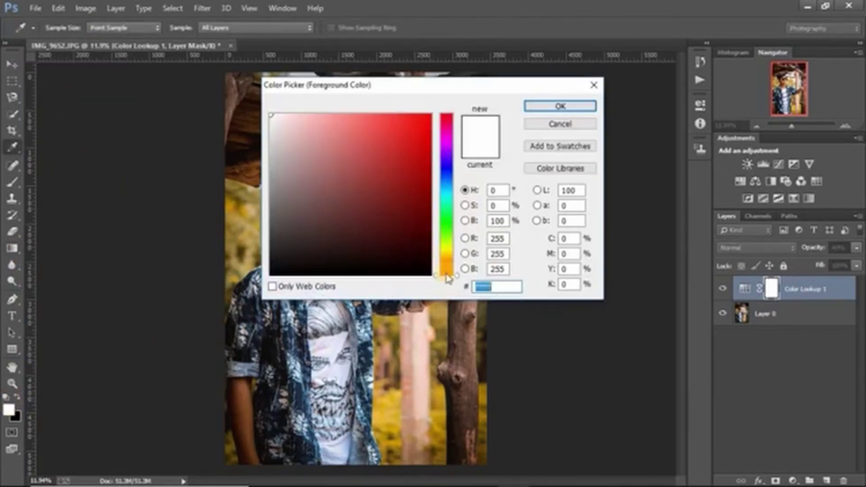
drag(447, 278, 447, 261)
click(400, 129)
click(559, 106)
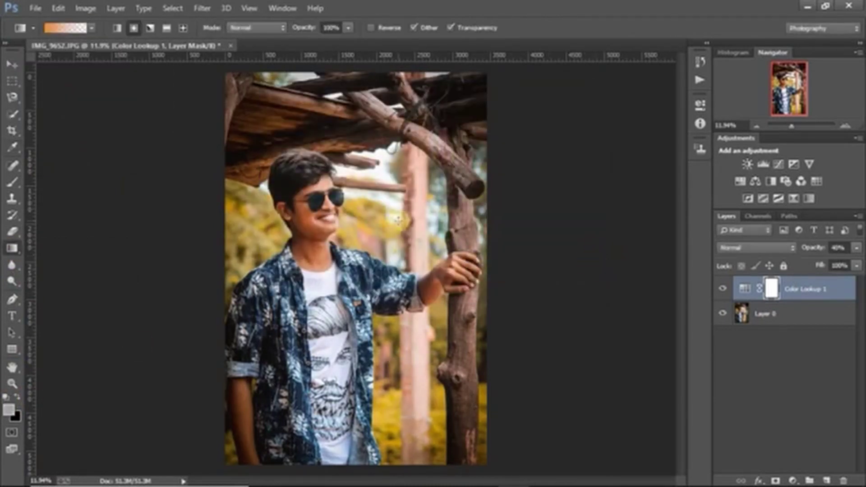
Step: Create a new empty layer and place it directly beneath the Color Lookup adjustment layer
click(825, 481)
drag(787, 288, 787, 326)
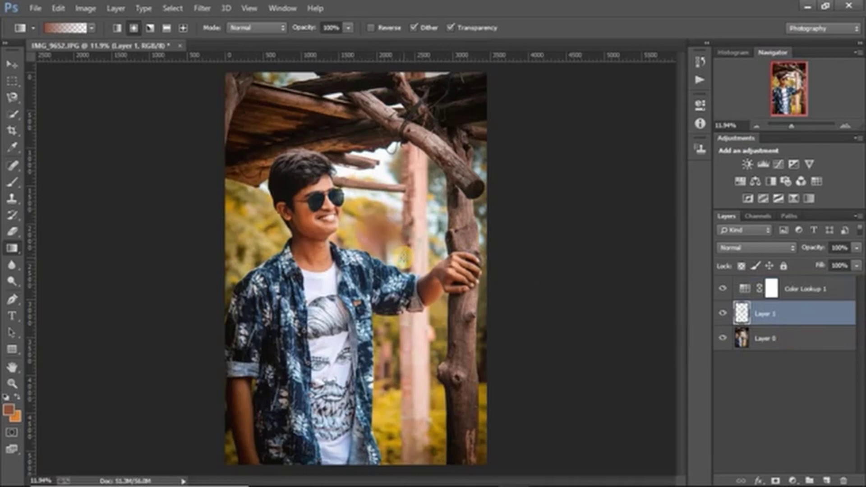
Step: Make orange the foreground color and draw a radial gradient glow over the background between the face and the hand
click(17, 396)
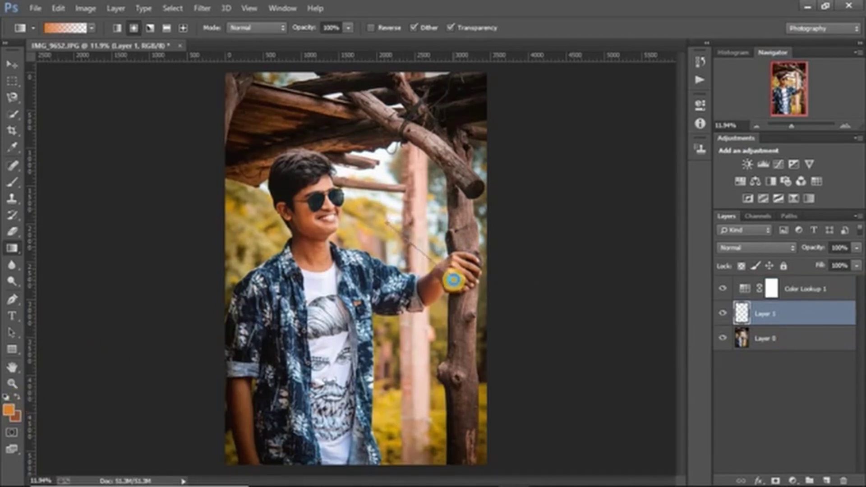
drag(454, 280, 453, 279)
click(753, 247)
click(744, 104)
key(ctrl+t)
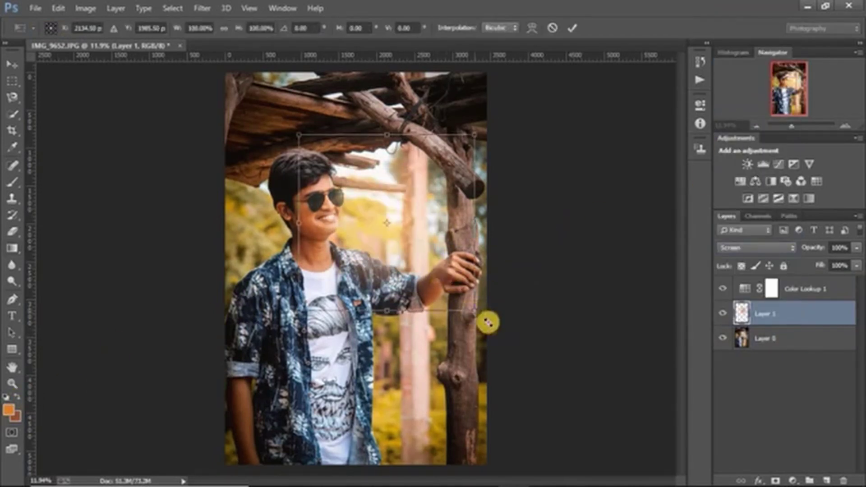
drag(488, 321, 512, 347)
drag(429, 281, 511, 348)
click(570, 28)
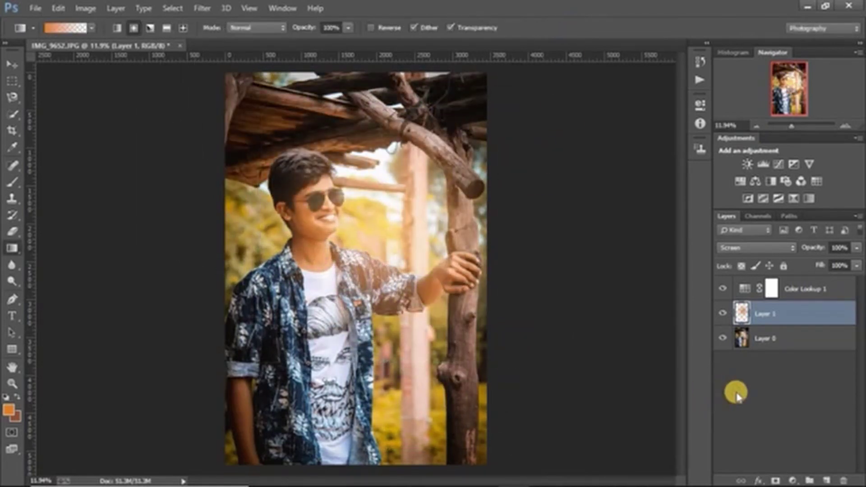
key(ctrl+alt+z)
key(ctrl+alt+z)
Step: Take up the Brush tool and change the foreground color to white
click(12, 183)
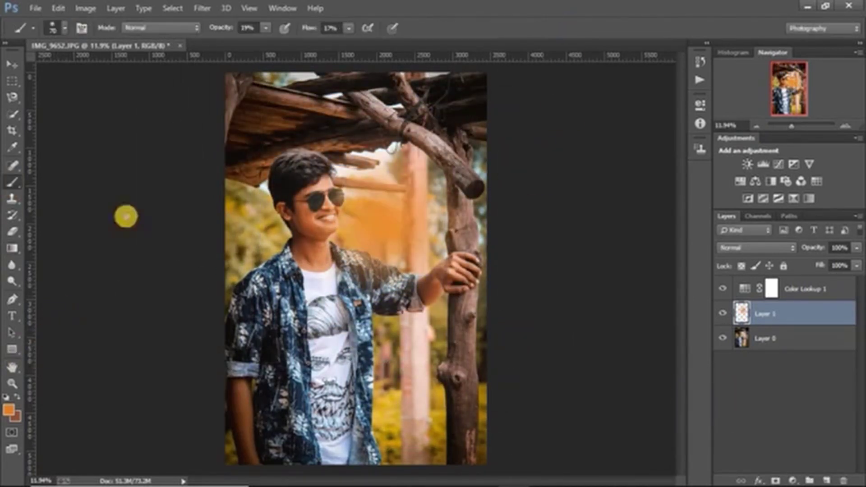
click(17, 397)
click(8, 410)
click(285, 126)
key(Return)
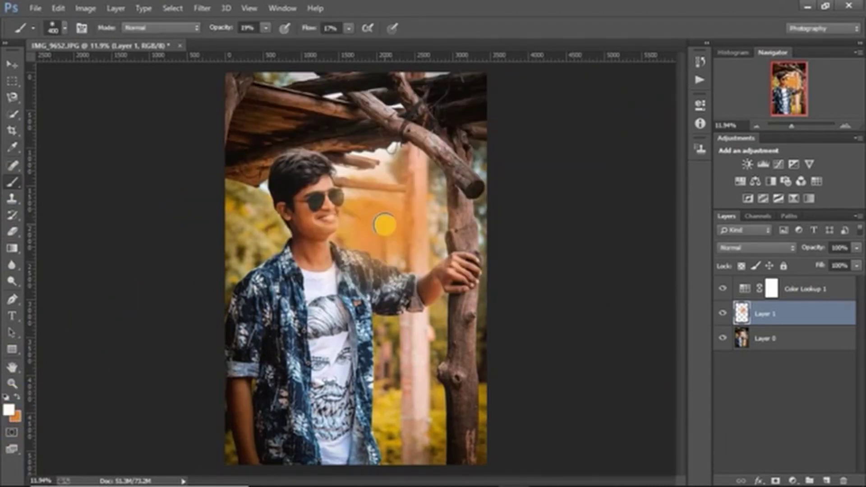
click(756, 248)
click(744, 118)
click(757, 247)
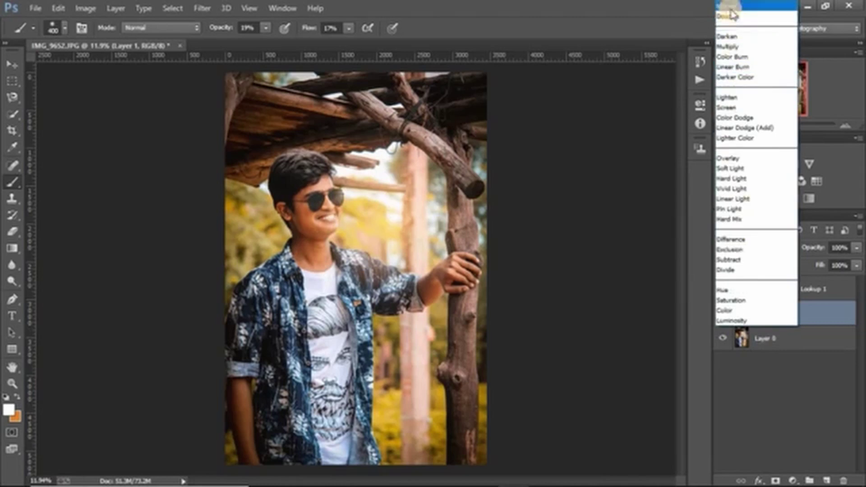
click(727, 5)
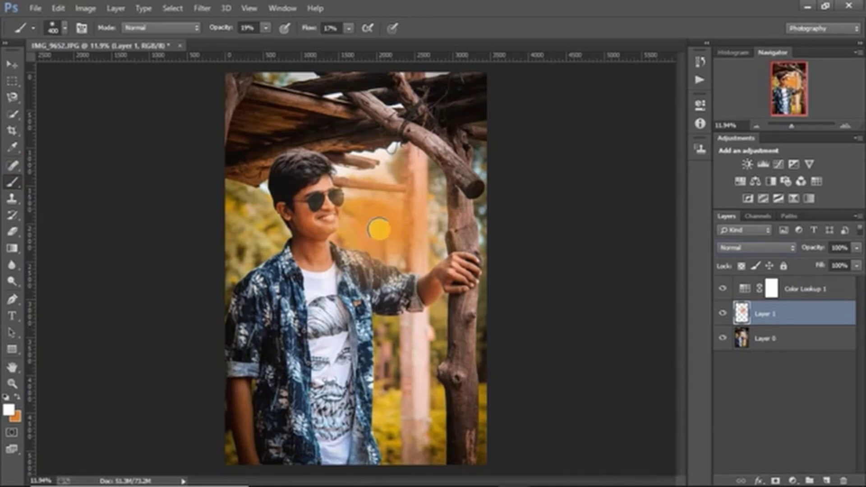
Step: Paint a white core into the orange glow with a size 500 brush at 100% opacity and flow, and set the layer to Screen
drag(266, 28, 415, 45)
drag(349, 28, 493, 58)
key(bracketright)
click(756, 248)
click(762, 106)
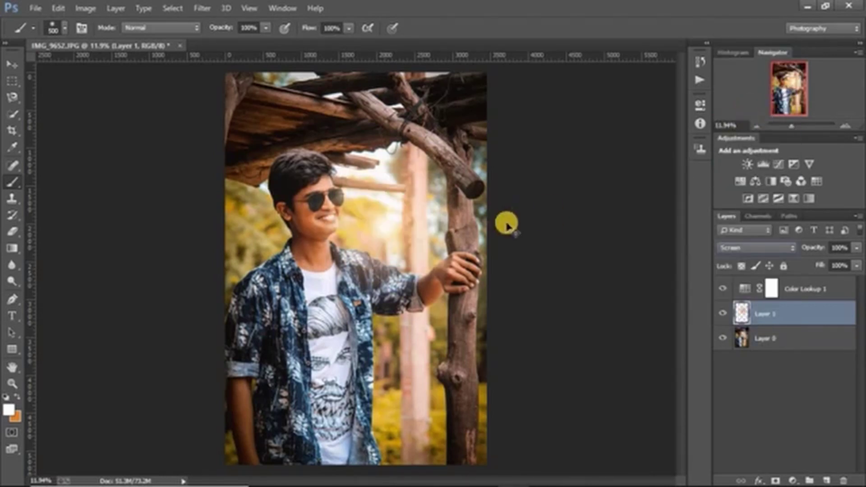
Step: Scale the glow on its layer to about 123% with Free Transform, keeping it centered between the face and the hand
key(ctrl+t)
drag(495, 129, 535, 101)
drag(438, 265, 491, 242)
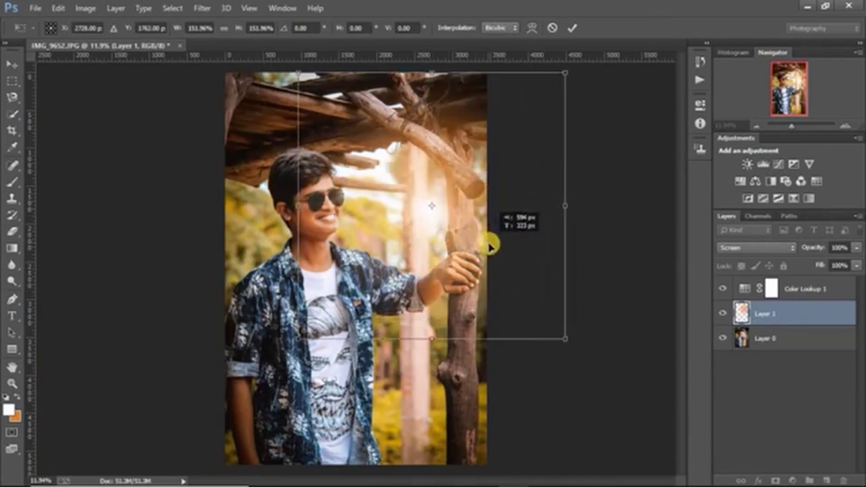
mouse_move(565, 341)
mouse_down()
mouse_move(497, 261)
mouse_move(451, 270)
mouse_up()
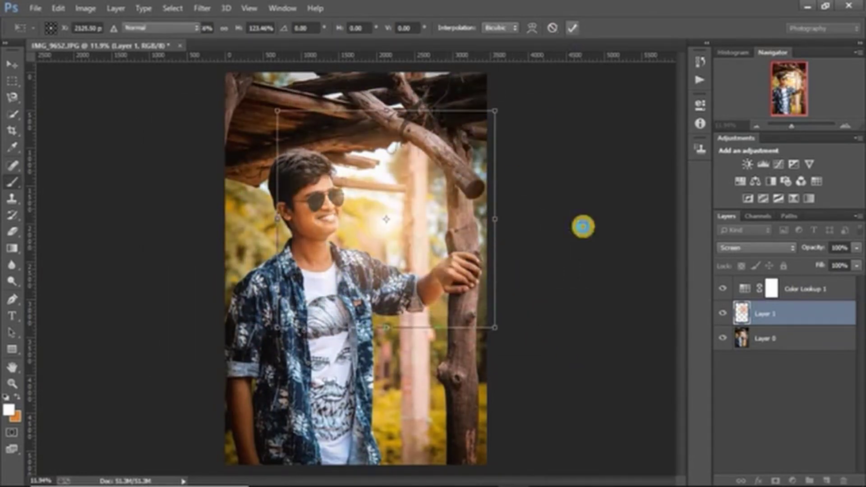
key(Return)
Step: Move the glow up onto the wooden roof at the photo's upper edge, right of the head, and adjust its size
key(b)
drag(396, 228, 442, 81)
key(ctrl+t)
drag(547, 183, 551, 193)
click(572, 28)
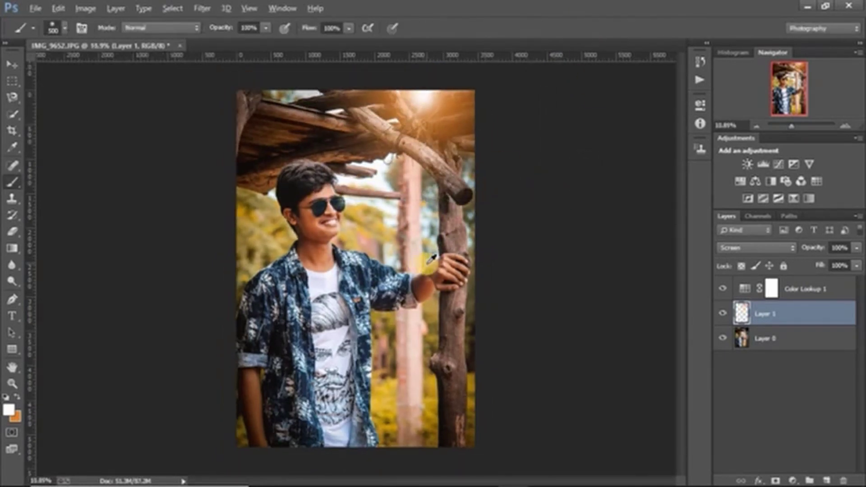
Step: Fine-tune the glow on the roof with Free Transform and compare the photo with the glow layer hidden and shown
key(ctrl+t)
mouse_move(463, 130)
mouse_down()
mouse_move(499, 180)
mouse_move(464, 128)
mouse_up()
click(572, 28)
click(722, 313)
click(722, 313)
click(722, 313)
click(722, 314)
Step: Enlarge the glow so it spreads farther over the roof beams, and compare the photo with and without it
key(ctrl+t)
drag(509, 190, 606, 221)
key(Return)
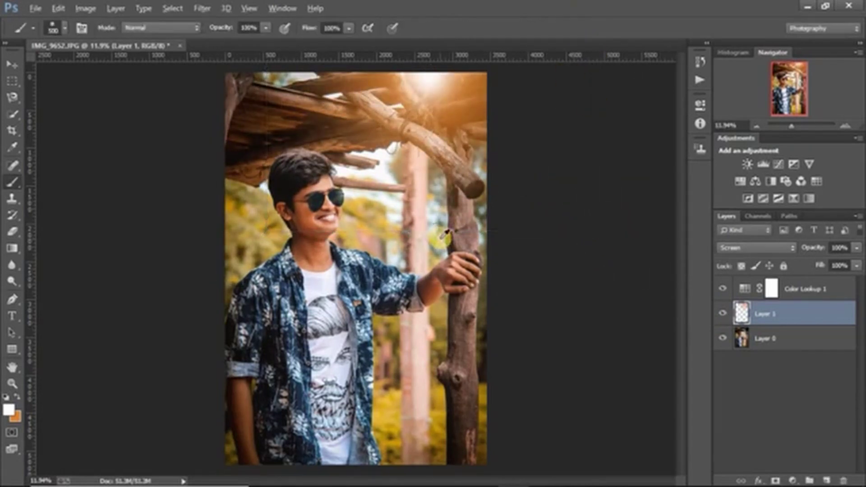
click(722, 313)
click(723, 313)
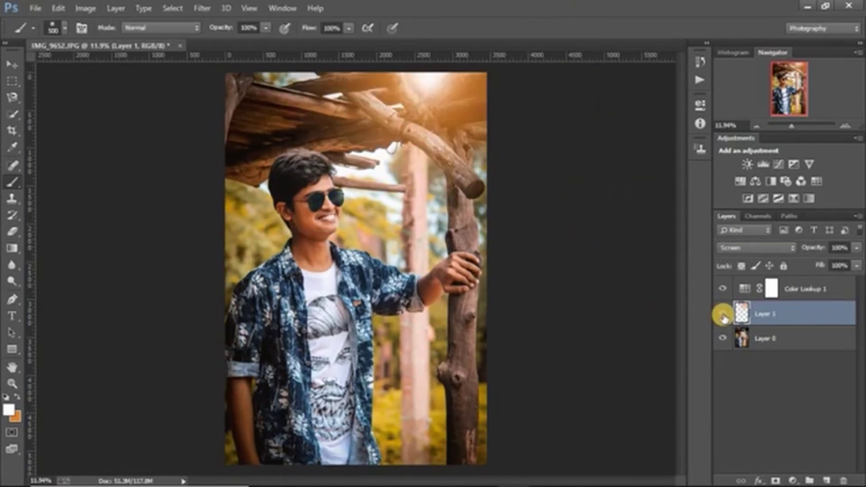
Step: Leave the glow's size as it is and reduce the glow layer's opacity to 93%
key(ctrl+t)
click(593, 20)
click(856, 247)
mouse_move(854, 264)
mouse_down()
mouse_move(840, 266)
mouse_move(850, 268)
mouse_up()
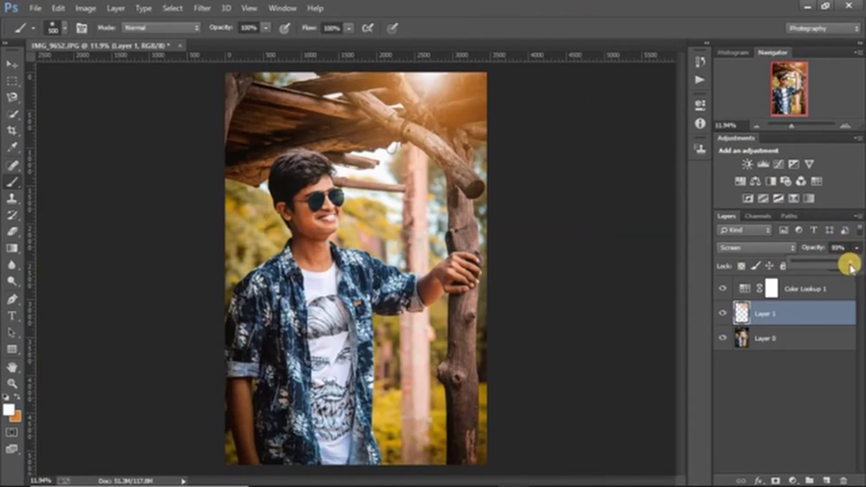
Step: Raise the Color Lookup adjustment layer's opacity to about 59%
click(799, 289)
click(856, 248)
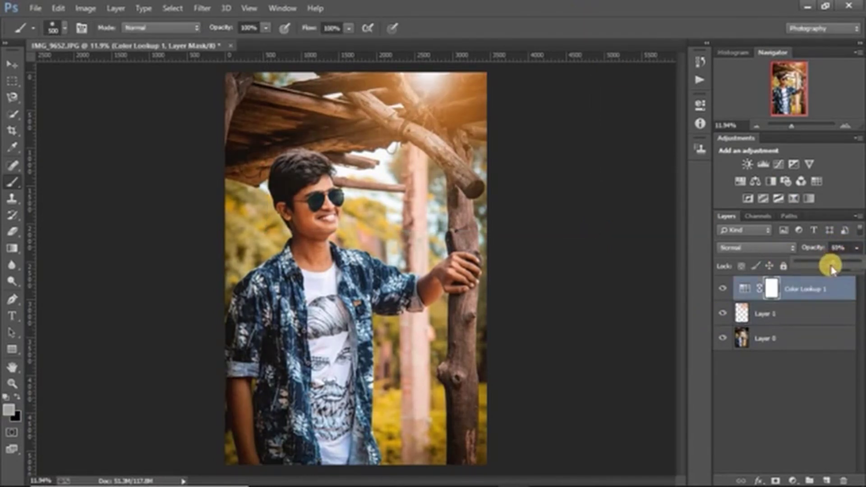